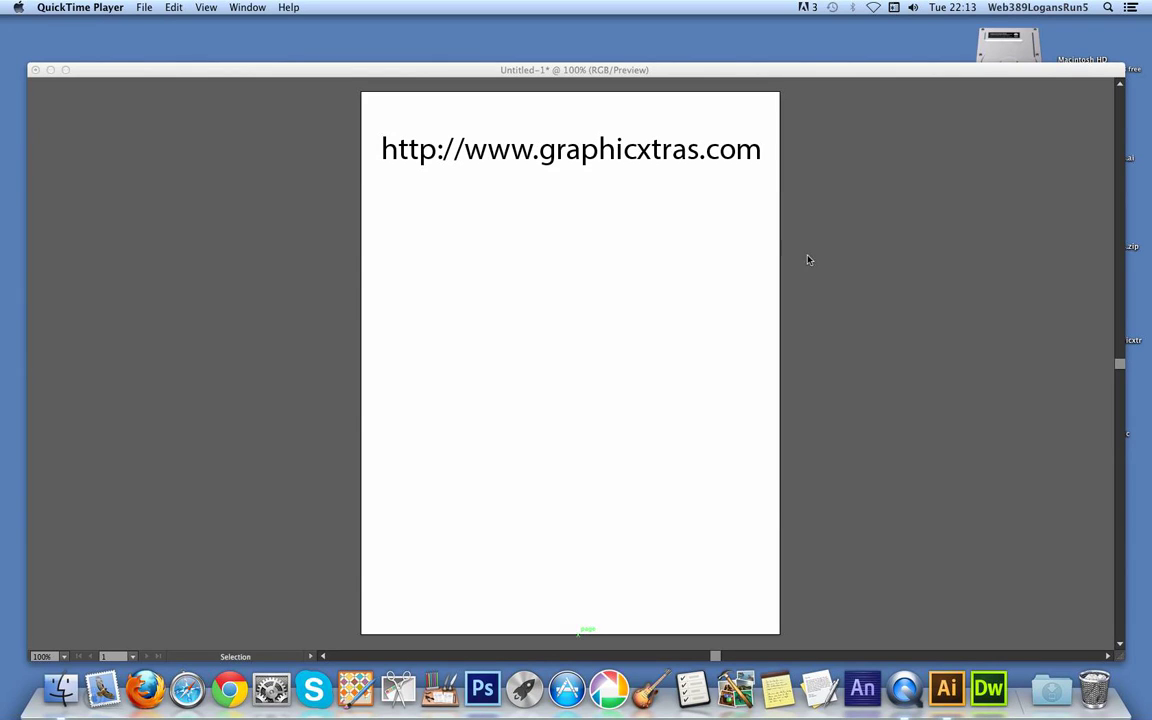
Bring the Untitled-1 document to the front, with the free_graphic_styles library open.
click(612, 71)
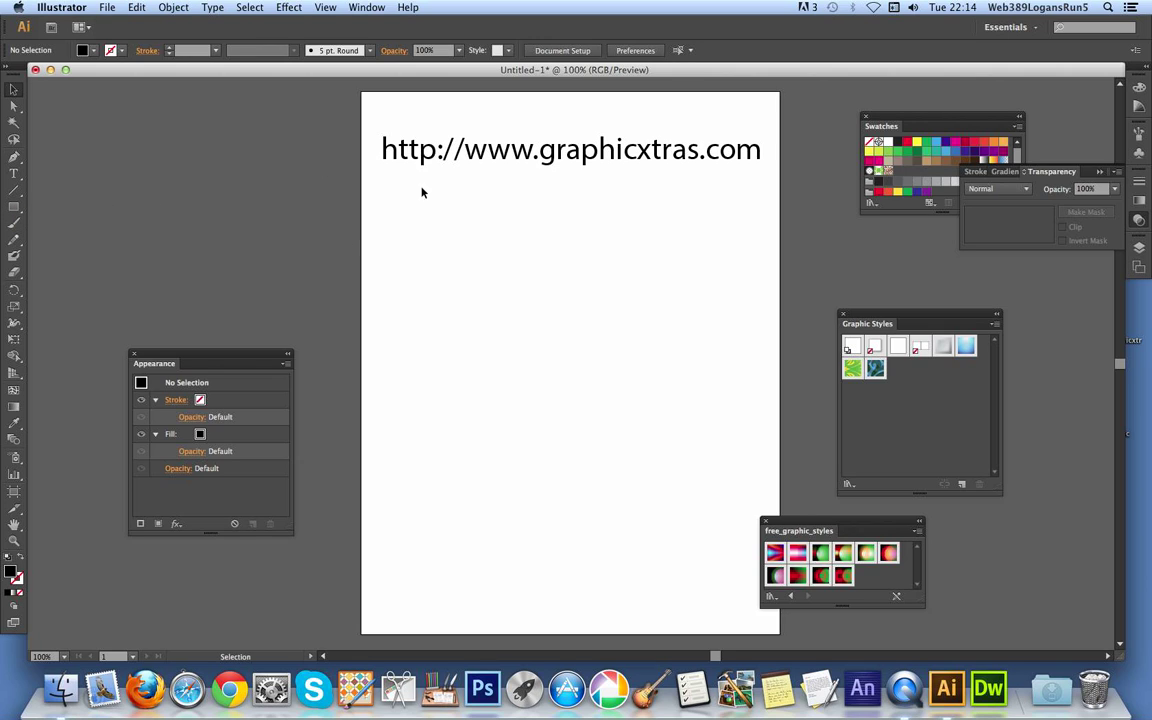
Draw a black 320 pt by 379 pt rectangle below the URL text.
click(14, 207)
drag(447, 223, 666, 483)
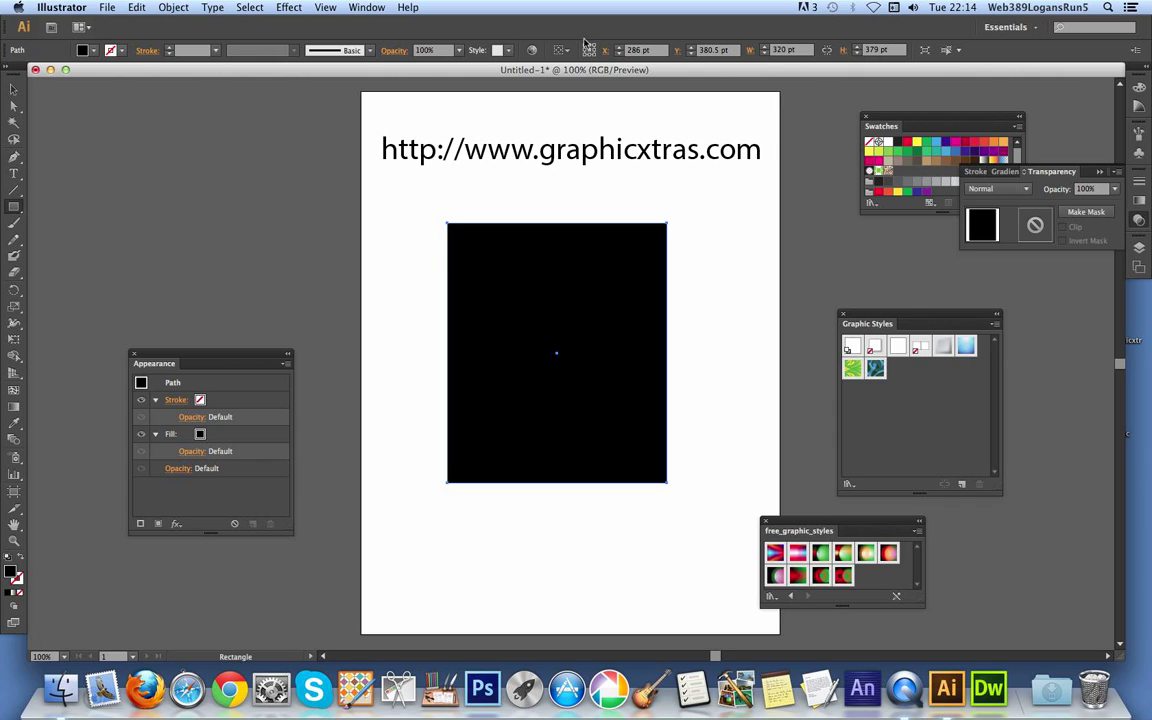
click(366, 8)
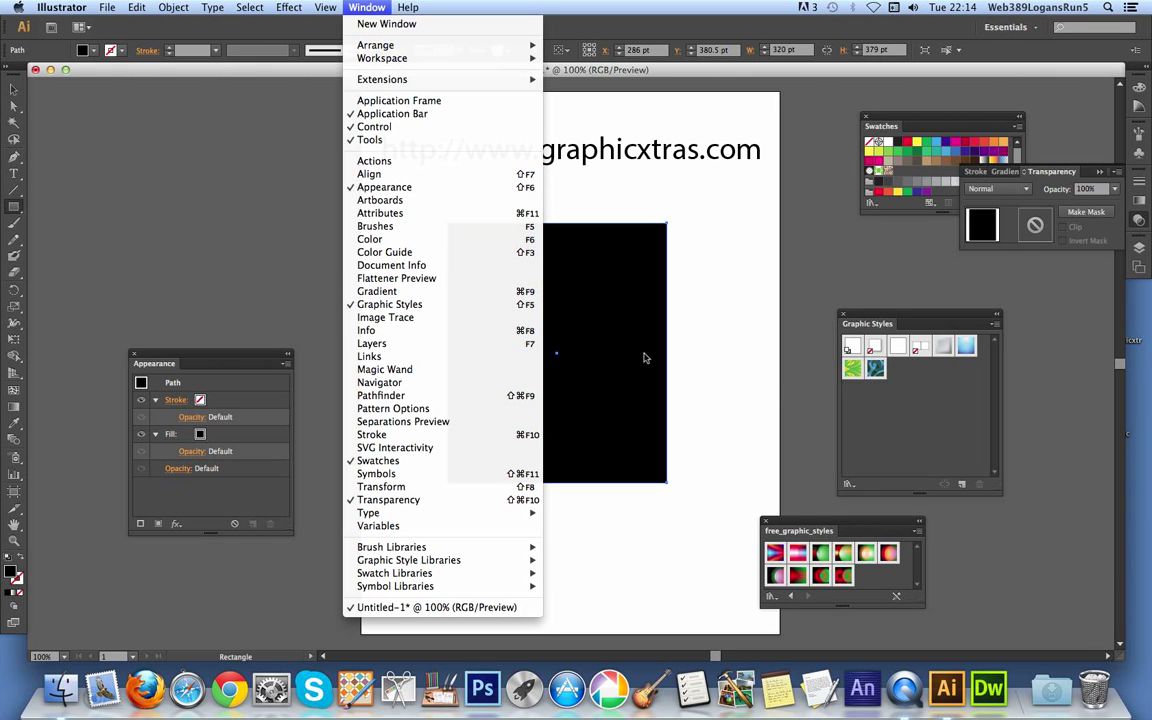
click(990, 326)
click(996, 325)
mouse_move(945, 573)
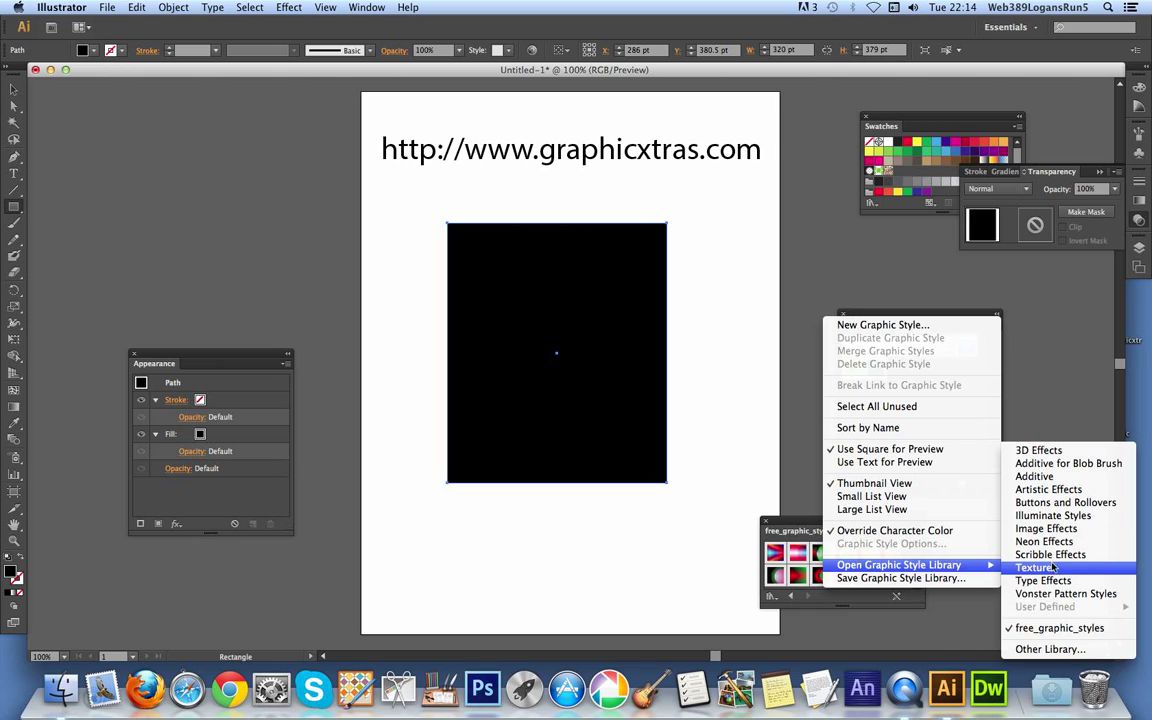
click(1113, 650)
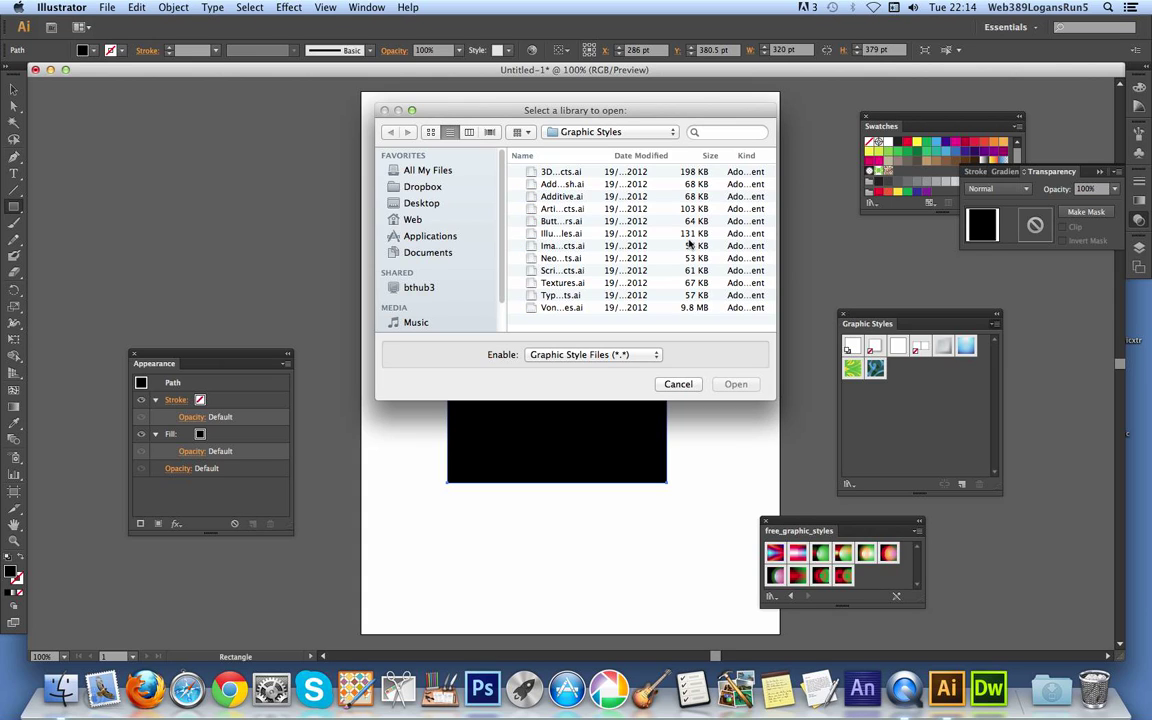
Move the free_graphic_styles library beside the rectangle and try its first row of styles on it.
click(688, 386)
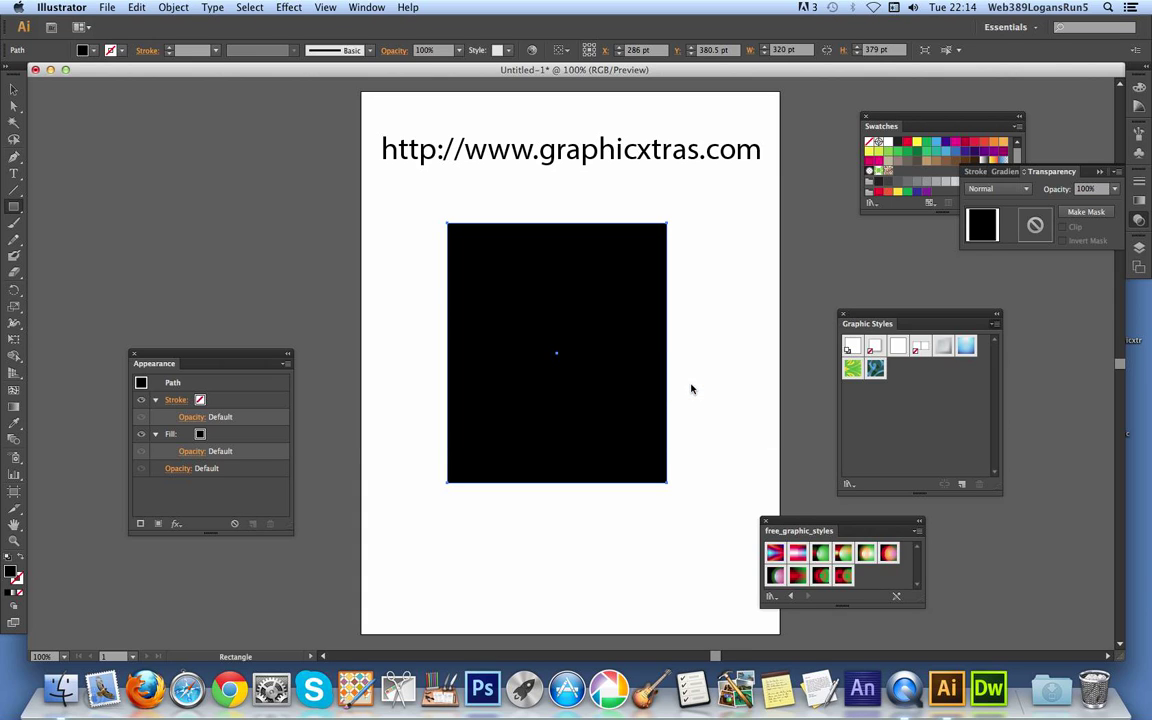
drag(803, 520, 662, 508)
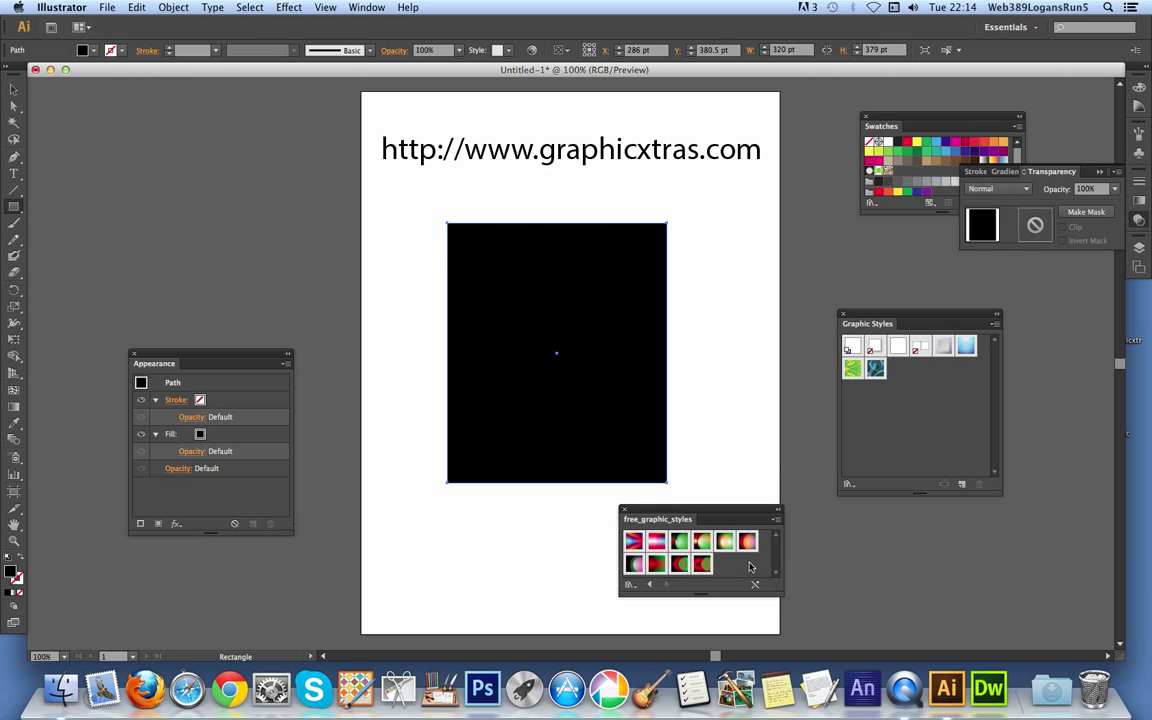
click(634, 542)
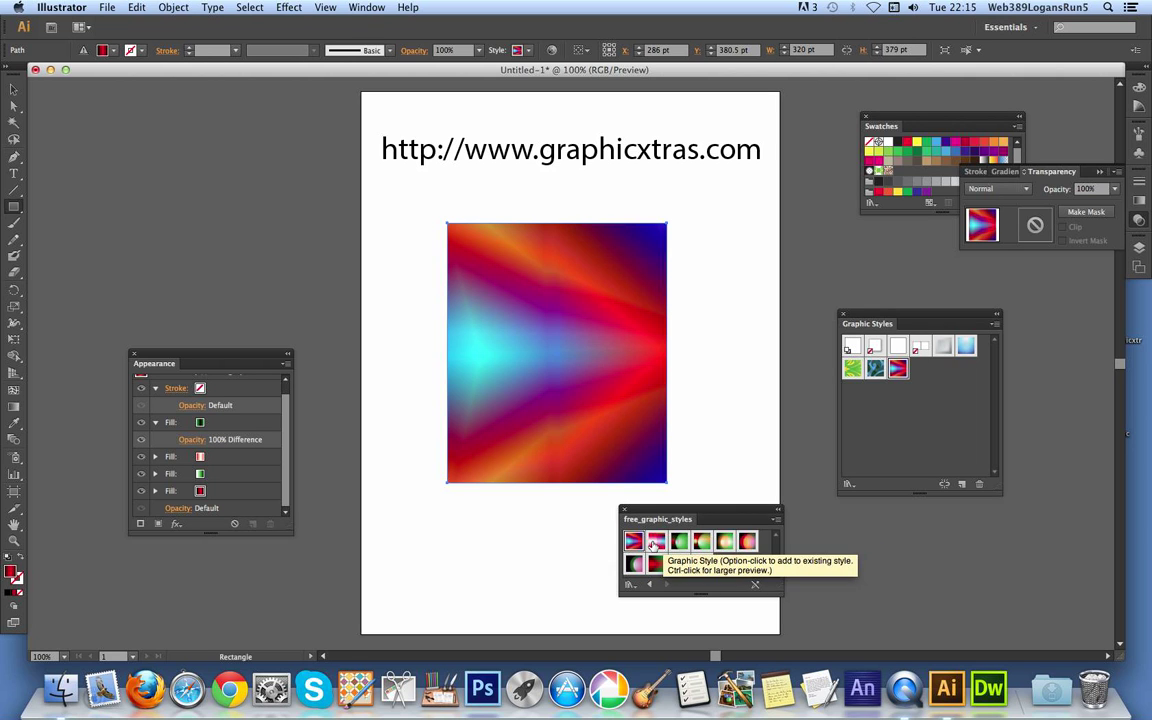
click(656, 542)
click(679, 542)
click(701, 541)
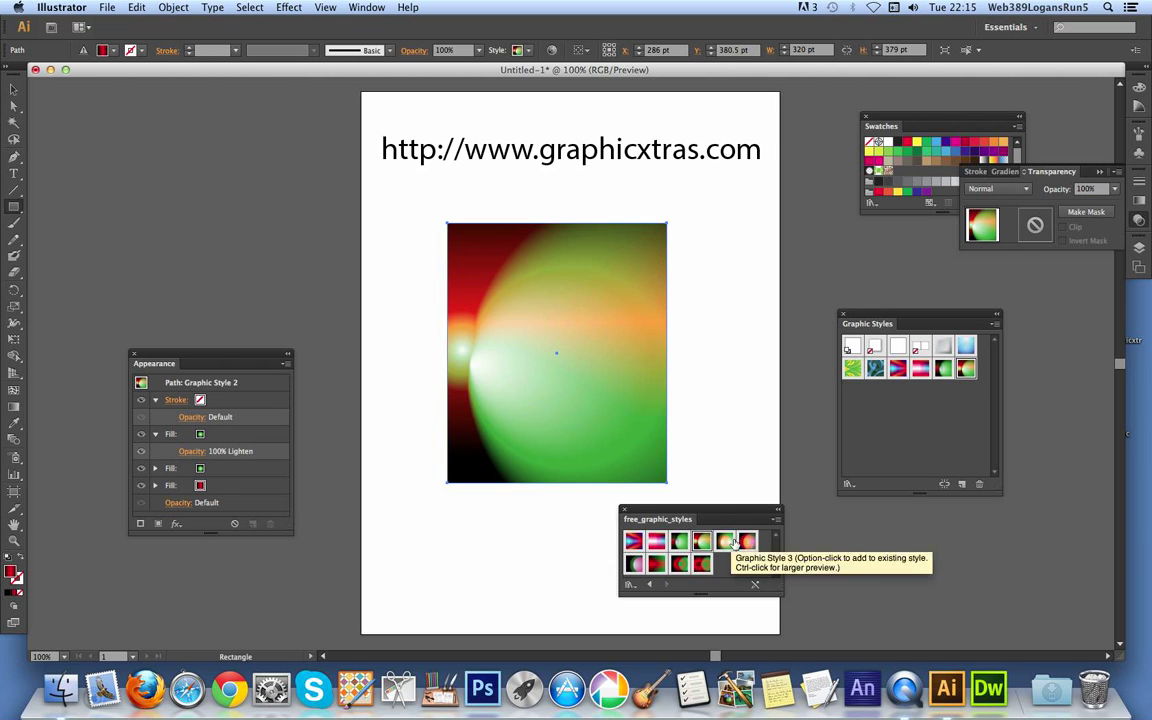
click(724, 541)
click(748, 541)
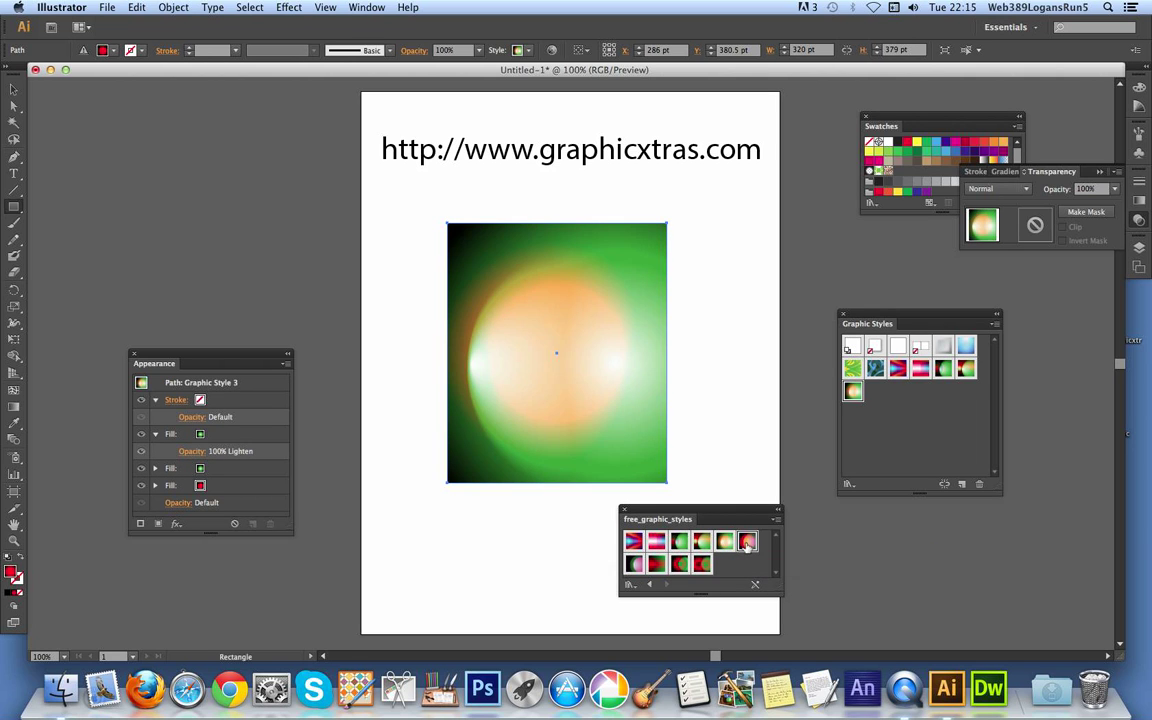
Try the second row of free styles, finishing with the red-and-green Graphic Style 8.
click(634, 563)
click(658, 564)
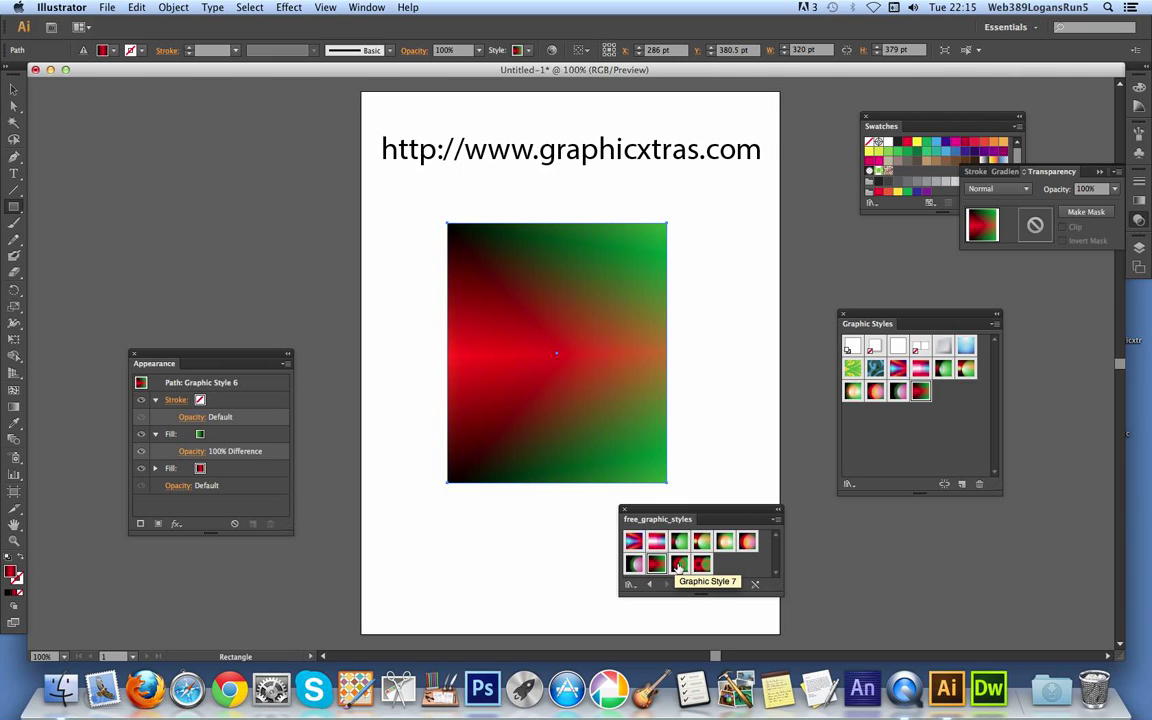
click(679, 564)
click(703, 564)
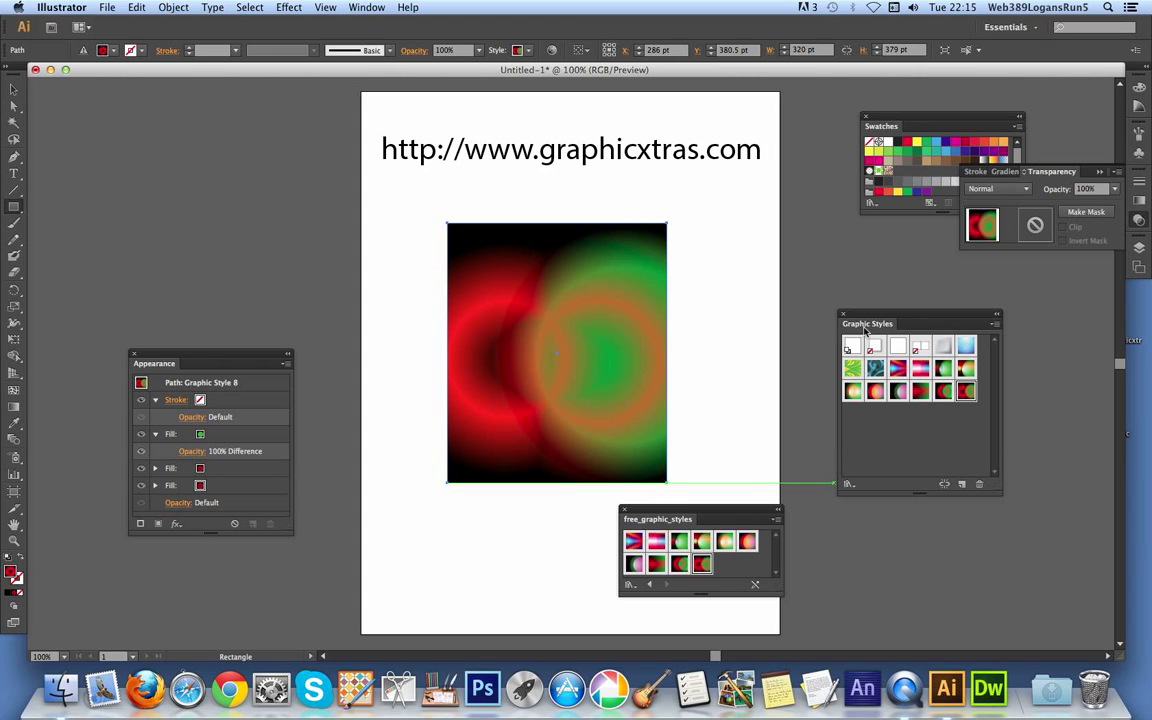
Nudge the Graphic Styles panel slightly up and to the left.
drag(864, 328, 844, 311)
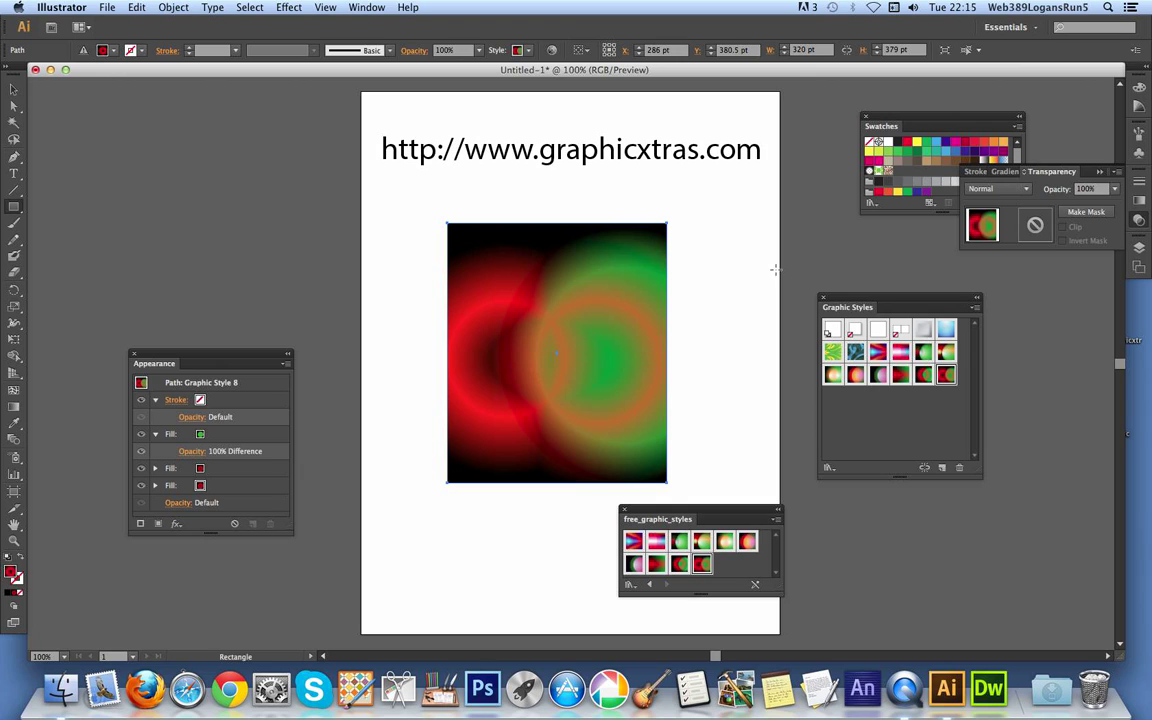
Delete the rectangle, draw a large five-point star, and give it Graphic Style 3.
key(Delete)
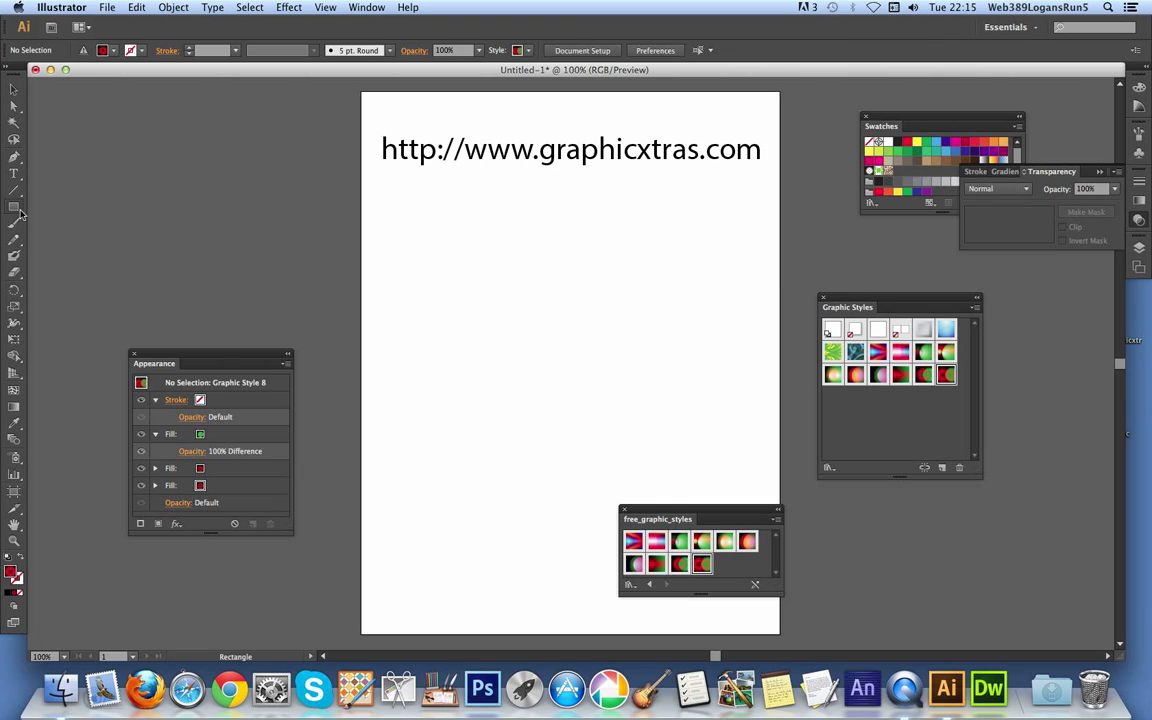
drag(14, 206, 74, 279)
drag(519, 289, 589, 427)
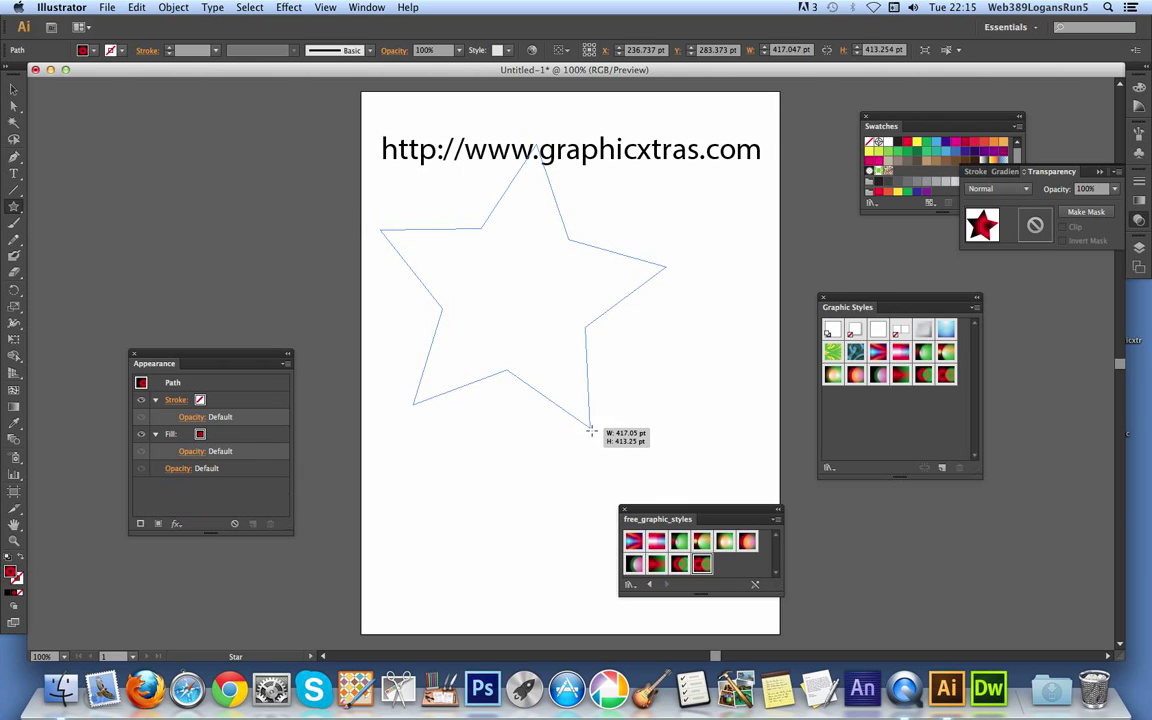
click(829, 376)
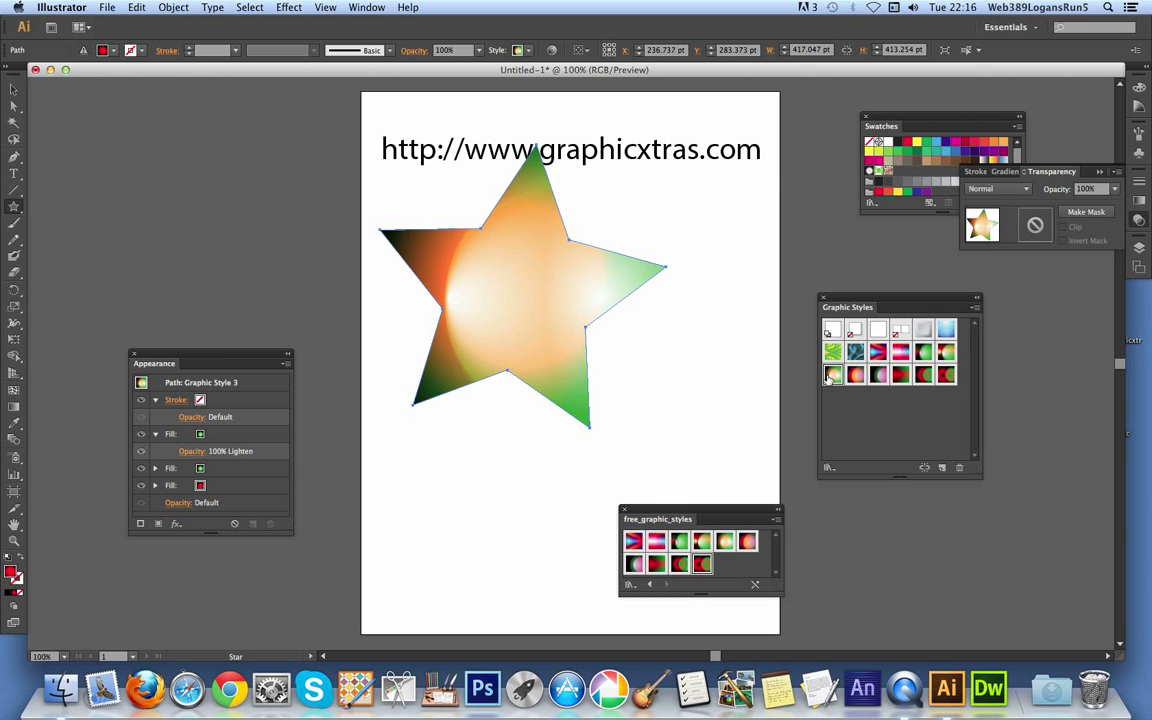
click(289, 7)
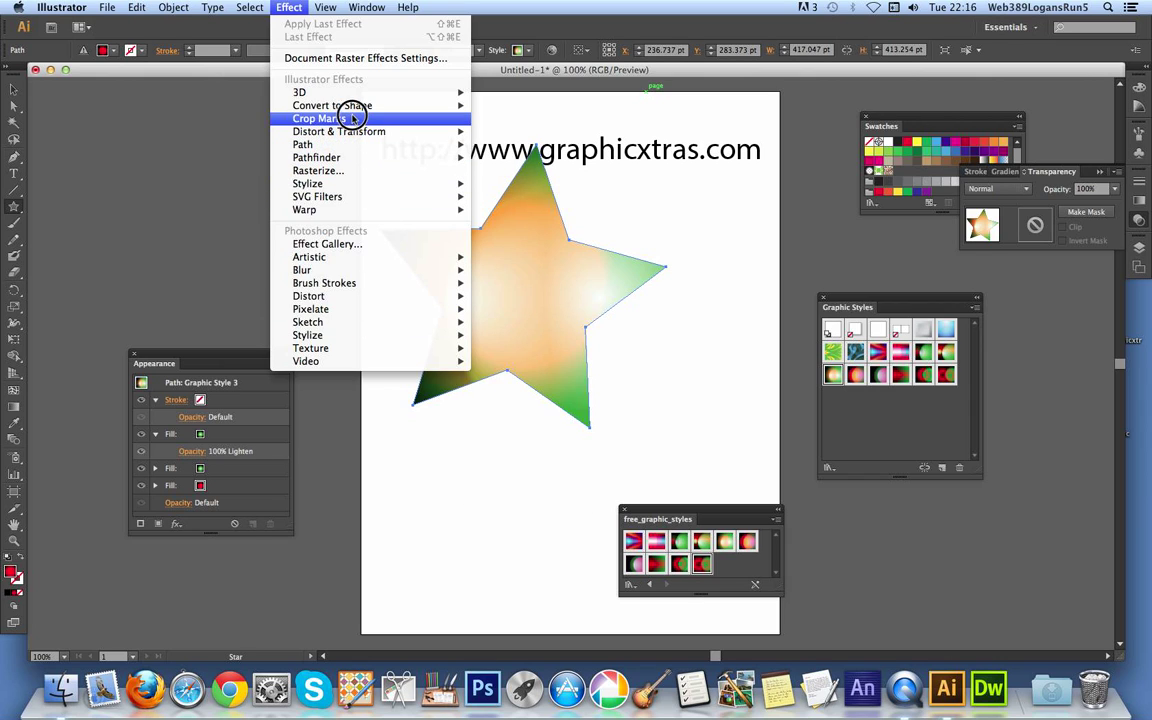
mouse_move(368, 97)
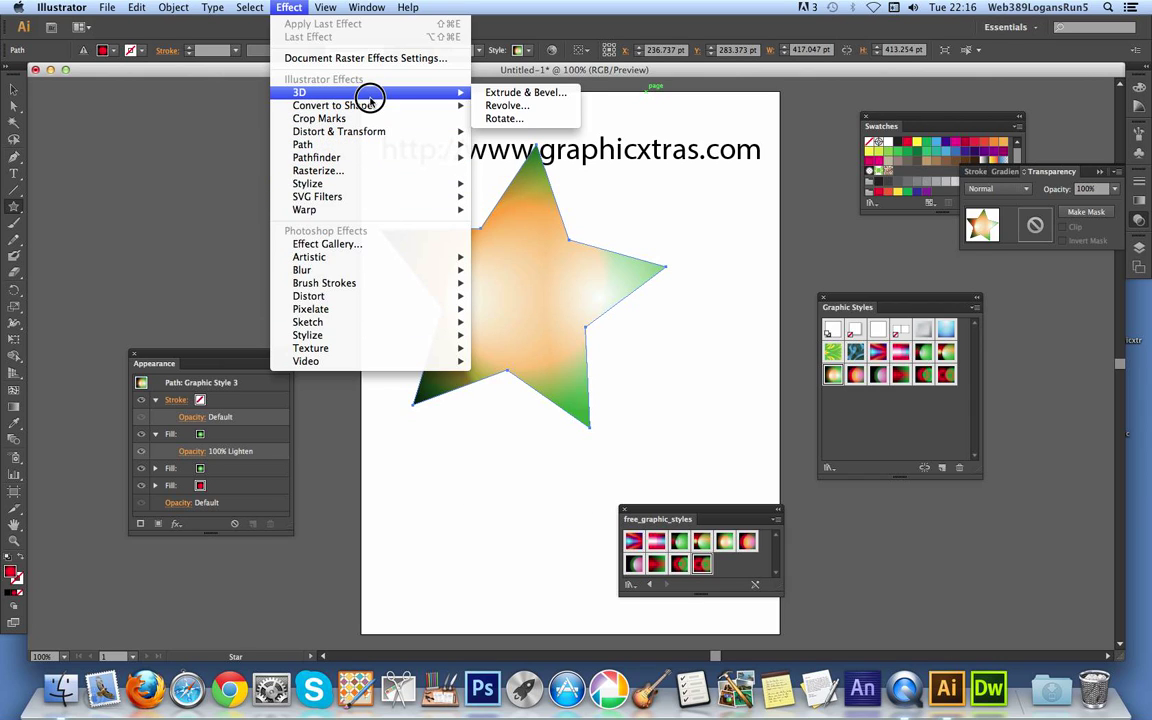
click(250, 92)
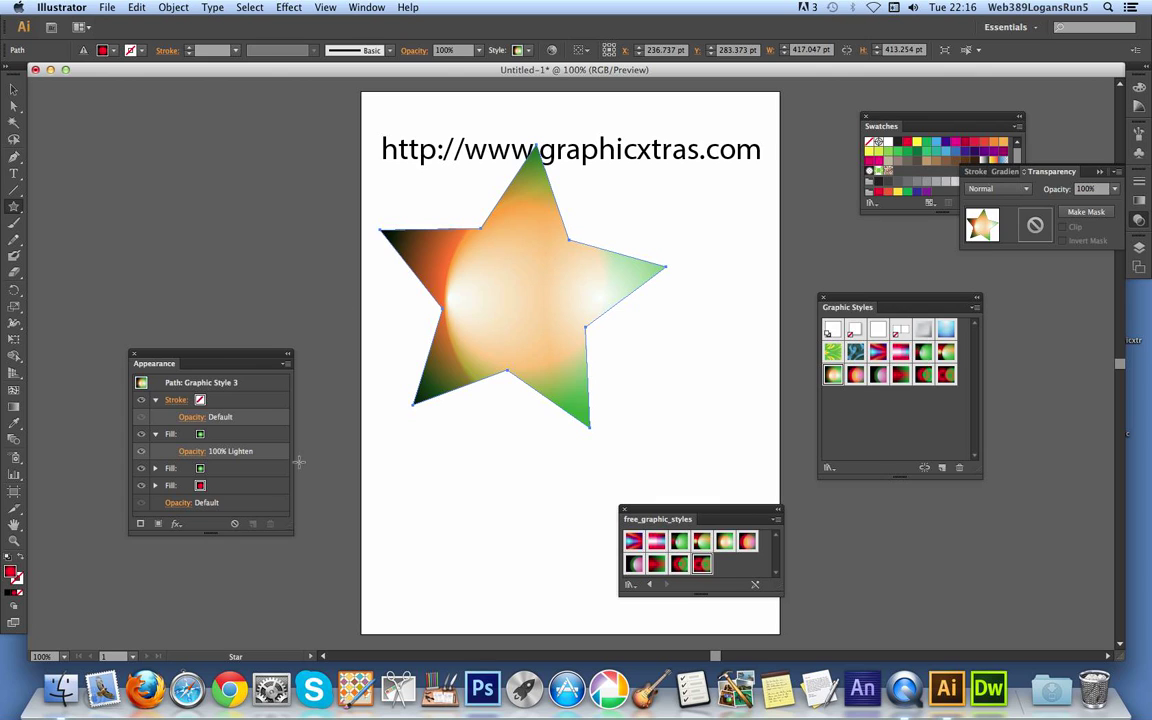
Move the Appearance panel up beside the star.
click(165, 362)
drag(165, 362, 215, 277)
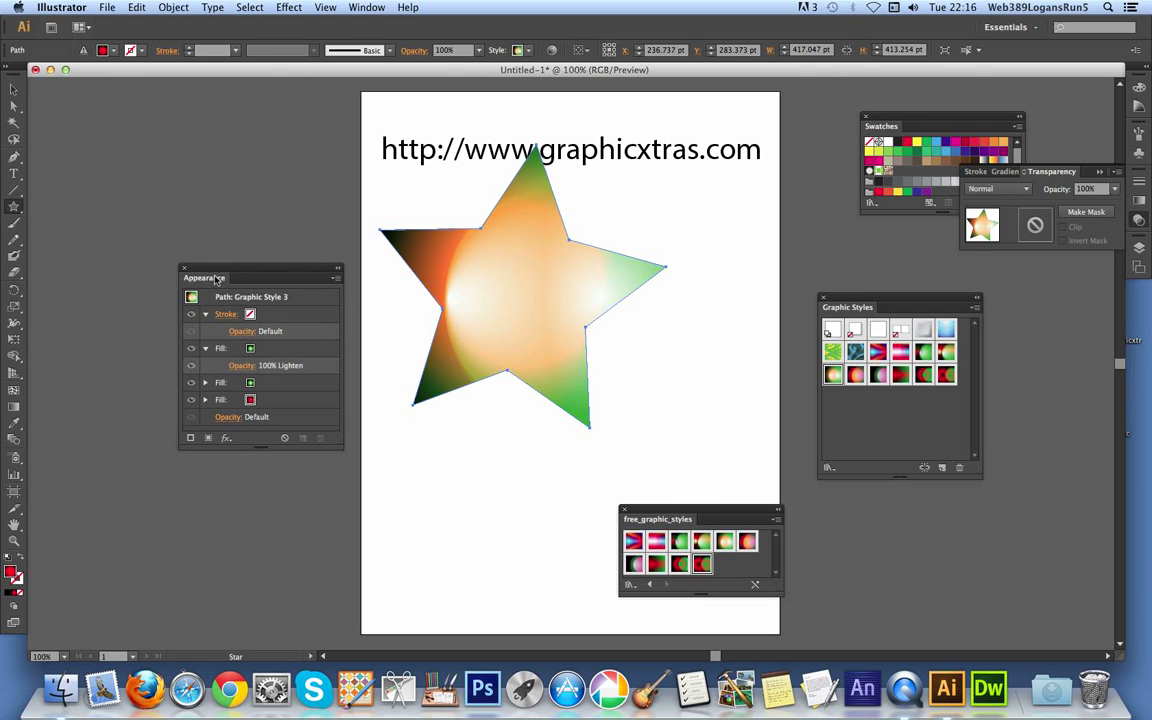
click(366, 7)
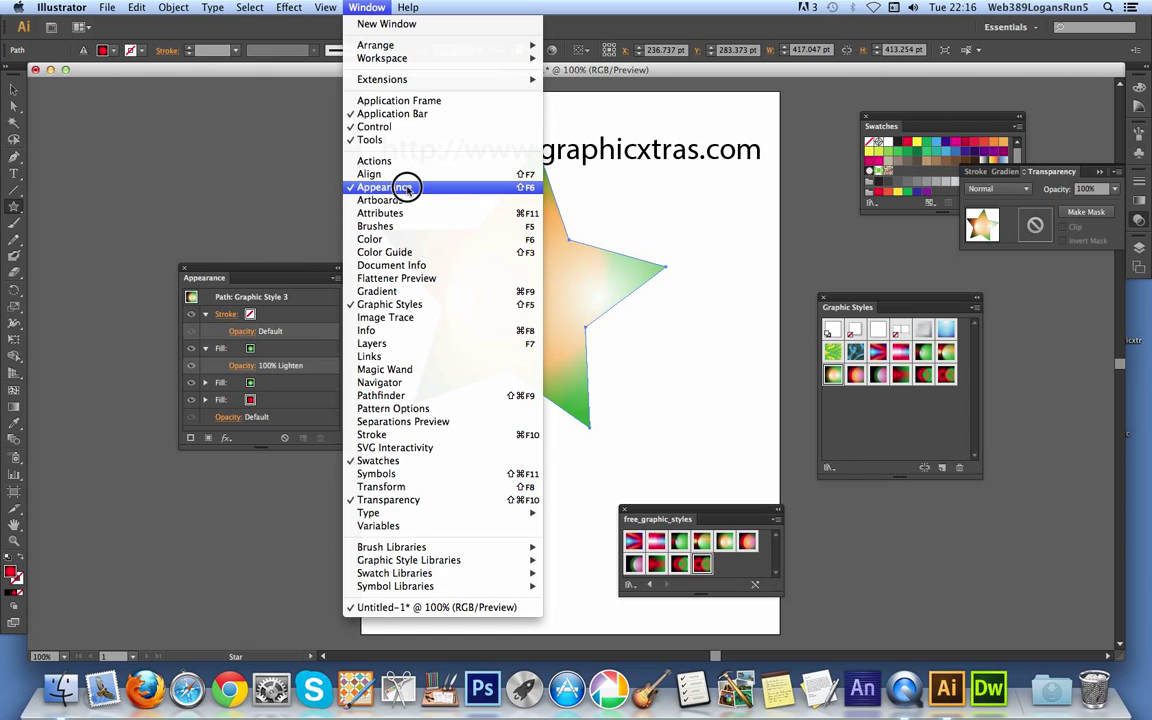
click(239, 268)
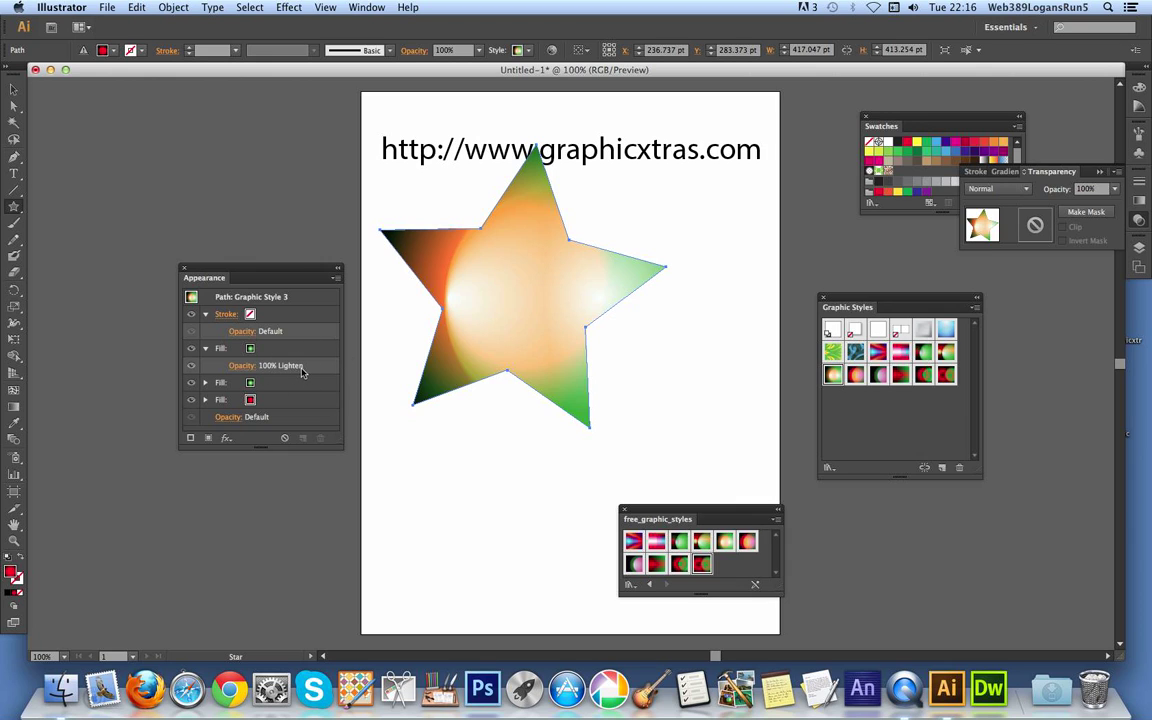
Redrag the star's top radial gradient fill so the orange centre fades to green points.
click(205, 382)
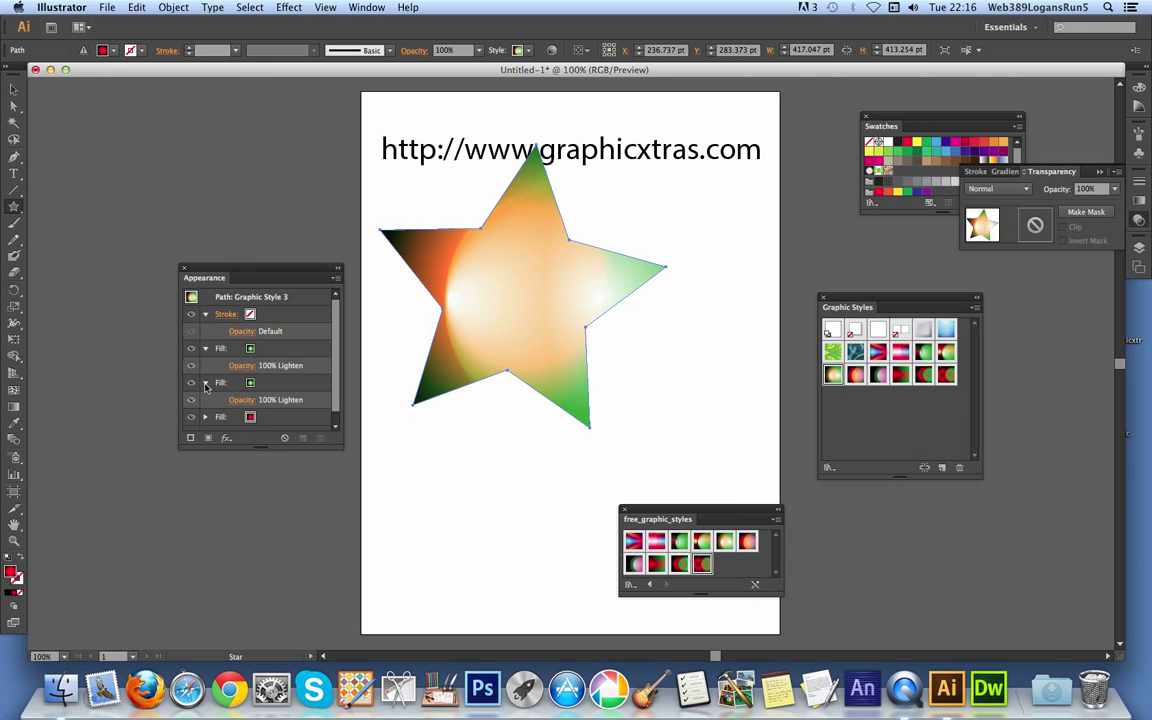
click(254, 350)
click(256, 350)
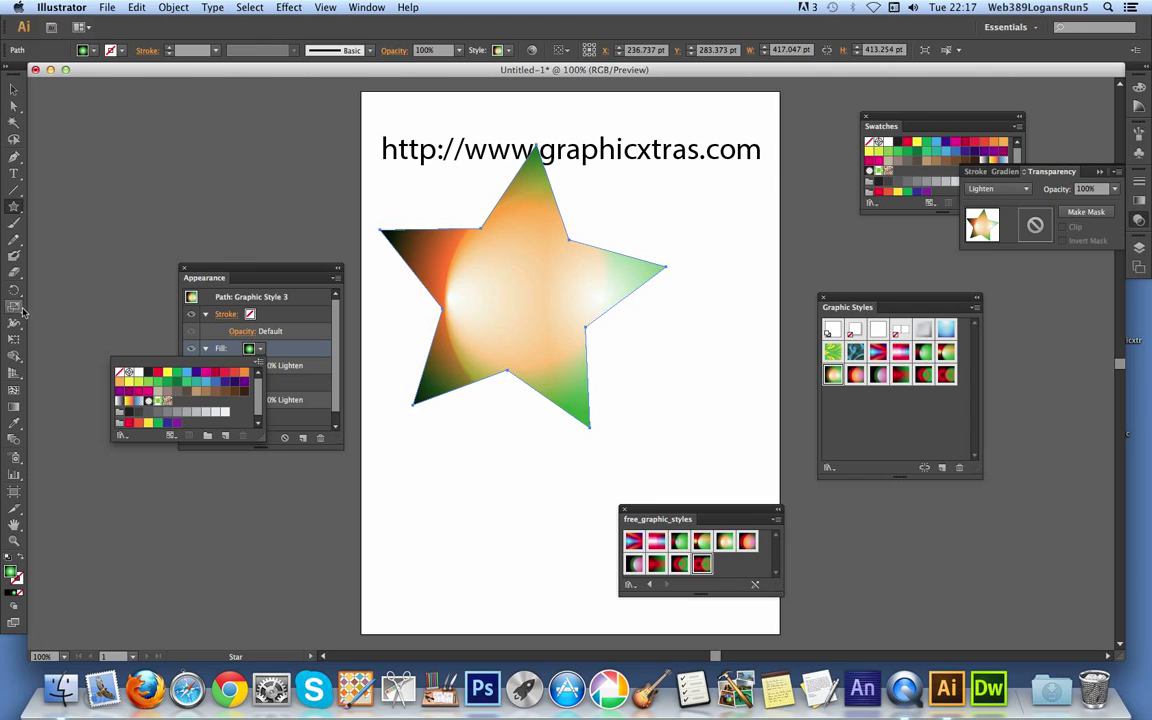
click(15, 408)
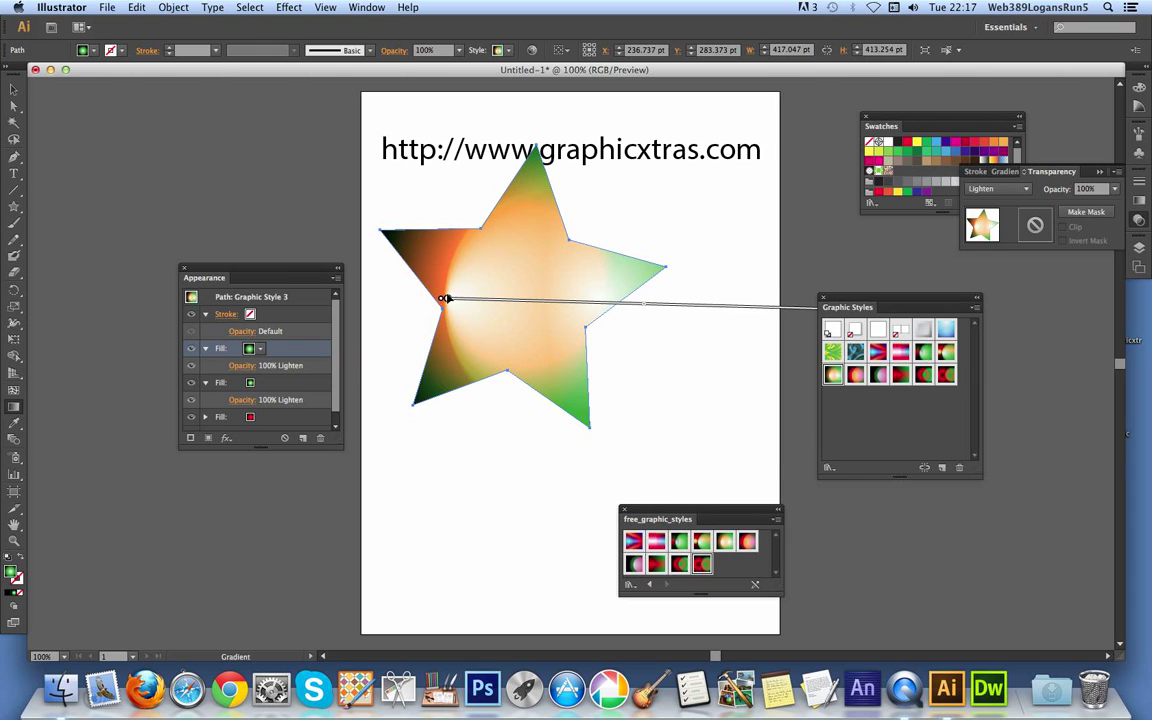
mouse_move(445, 298)
mouse_down()
mouse_move(517, 303)
mouse_move(545, 283)
mouse_move(372, 285)
mouse_up()
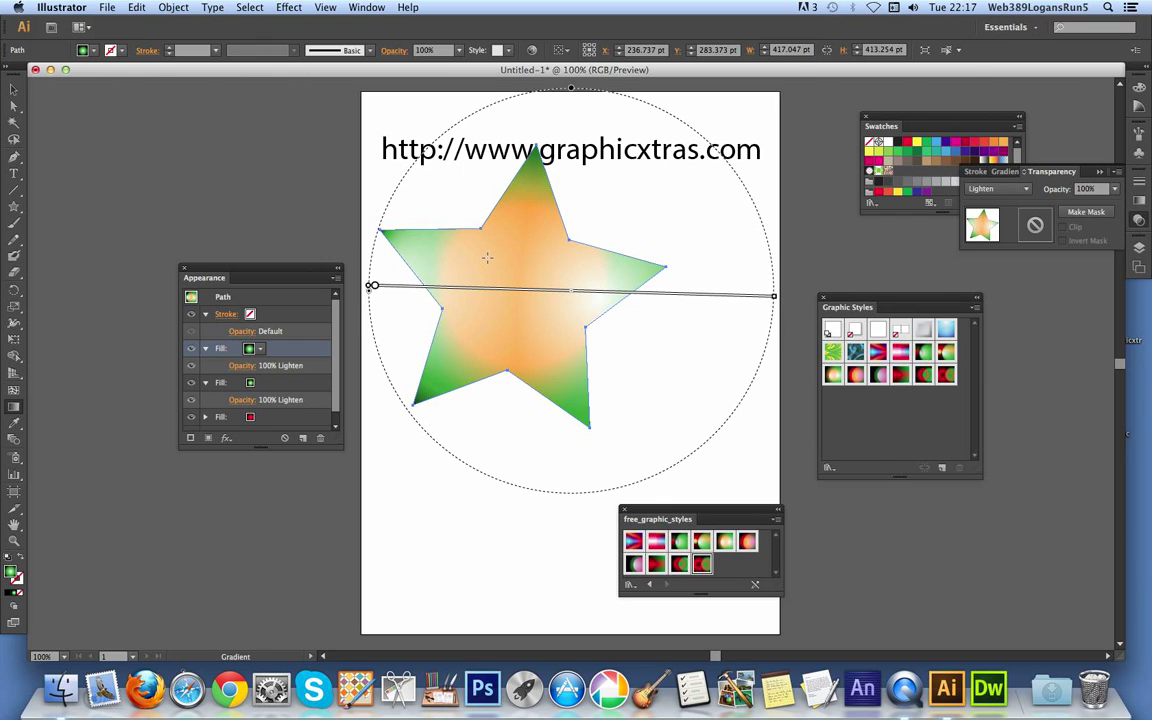
click(974, 310)
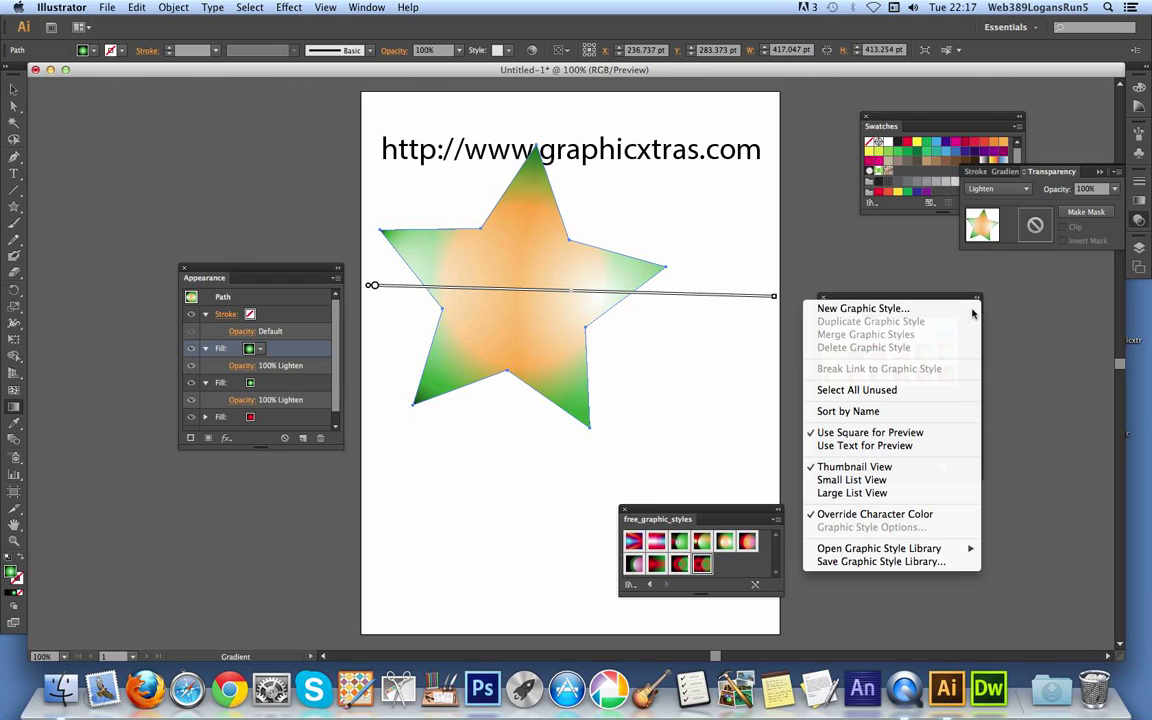
click(899, 299)
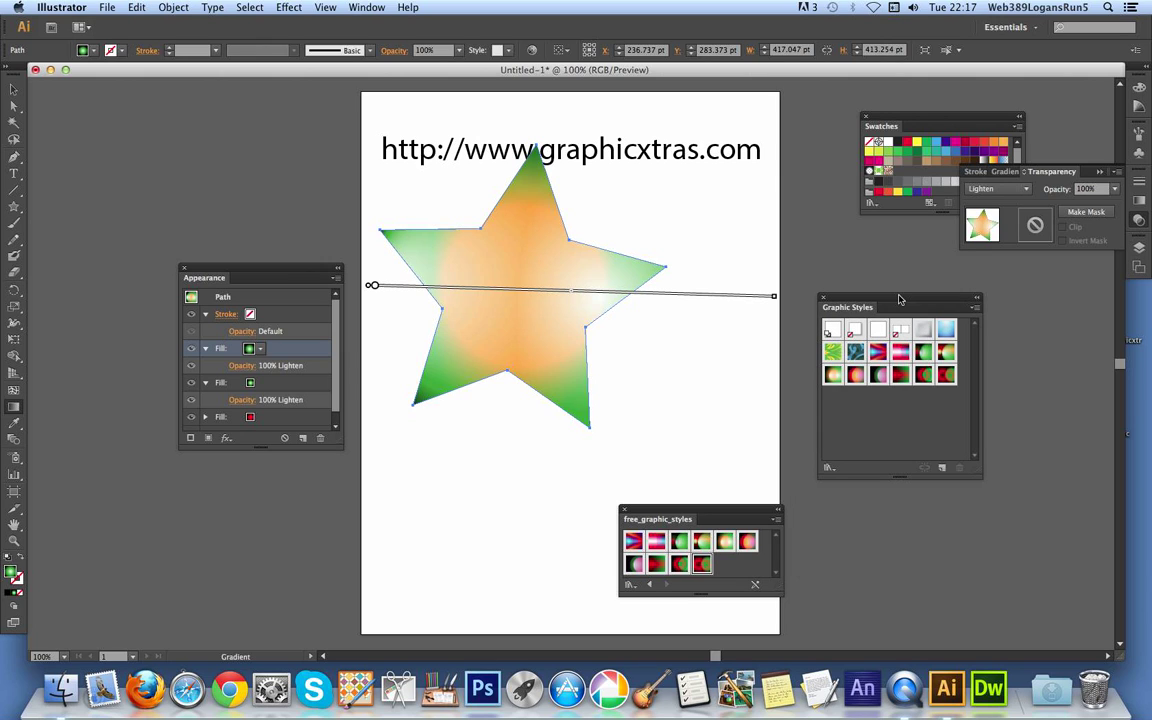